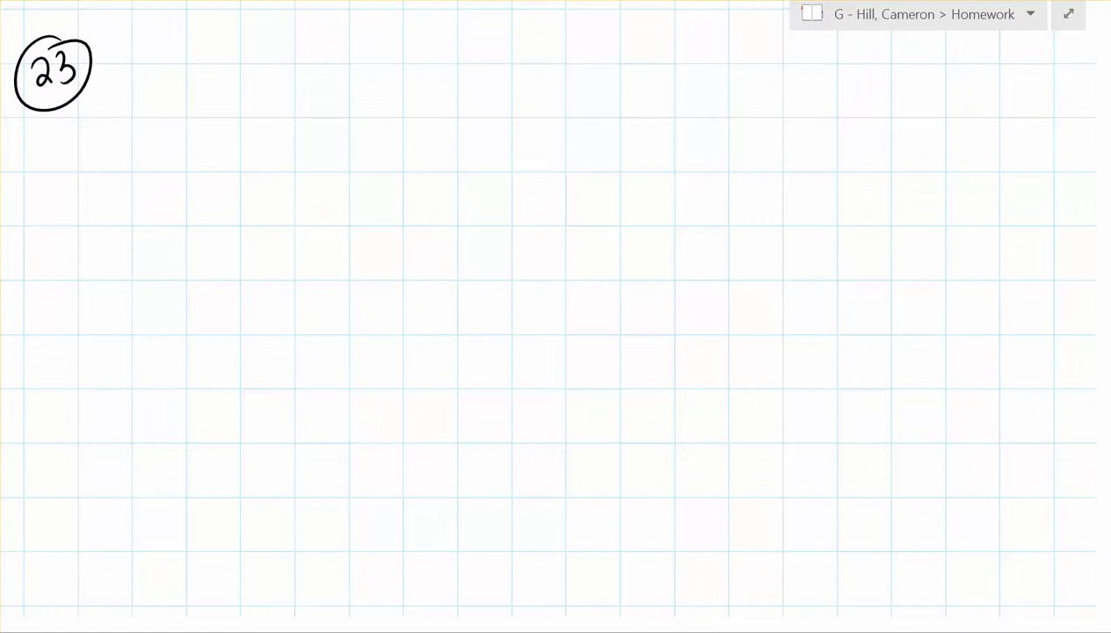
Step: Handwrite the integral for problem 23: 1/2 times the integral from 0 to π/3 of sin²(3θ) dθ
left_click_drag(267, 62, 265, 86)
left_click_drag(243, 99, 285, 89)
left_click_drag(262, 111, 283, 128)
left_click_drag(338, 63, 341, 159)
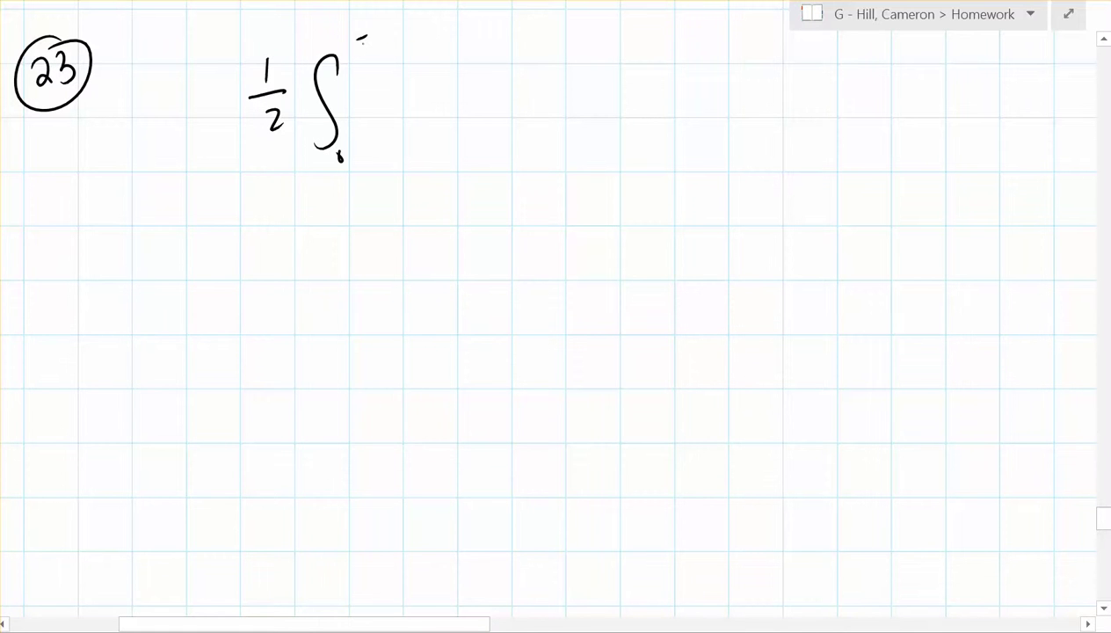
mouse_move(355, 58)
left_mouse_down()
mouse_move(376, 51)
mouse_move(367, 79)
mouse_move(385, 128)
mouse_move(429, 121)
left_mouse_up()
left_click_drag(428, 86, 446, 102)
mouse_move(467, 88)
left_mouse_down()
mouse_move(465, 116)
mouse_move(500, 88)
left_mouse_up()
left_click_drag(489, 101, 530, 108)
left_click_drag(557, 87, 553, 101)
mouse_move(558, 72)
left_mouse_down()
mouse_move(560, 102)
mouse_move(578, 71)
left_mouse_up()
left_click_drag(560, 88, 567, 87)
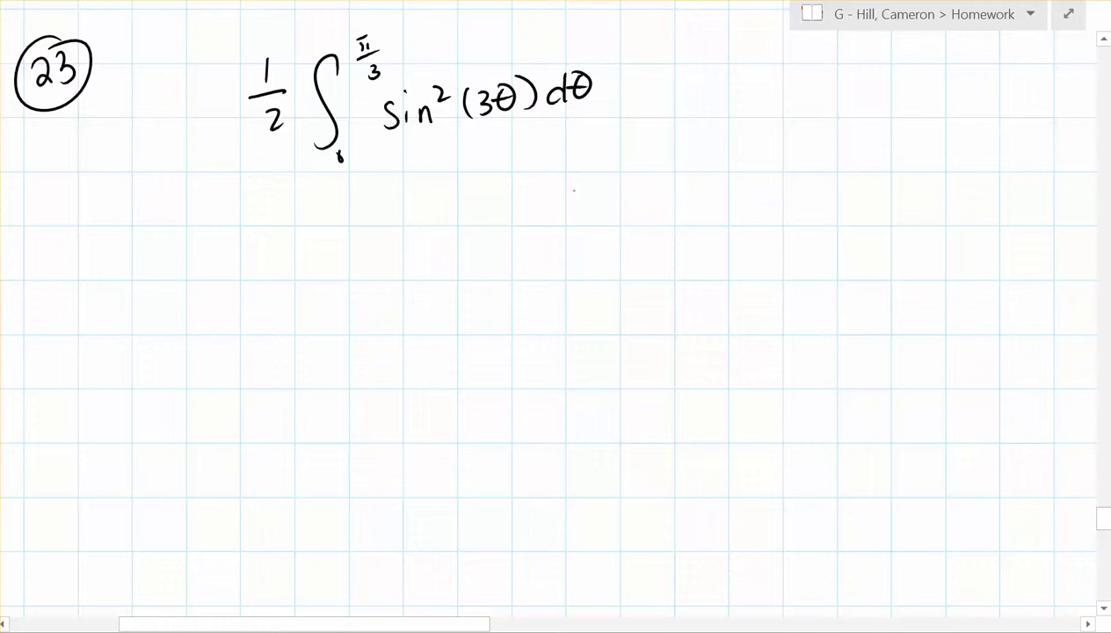
Step: Write the general polar area formula below the integral: 1/2 times the integral from α to β of r²θ dθ
left_click_drag(567, 181, 570, 209)
left_click_drag(547, 224, 603, 212)
left_click_drag(559, 243, 588, 260)
mouse_move(648, 176)
left_mouse_down()
mouse_move(631, 175)
mouse_move(630, 248)
mouse_move(673, 269)
left_mouse_up()
mouse_move(649, 143)
left_mouse_down()
mouse_move(650, 173)
mouse_move(655, 151)
mouse_move(652, 163)
left_mouse_up()
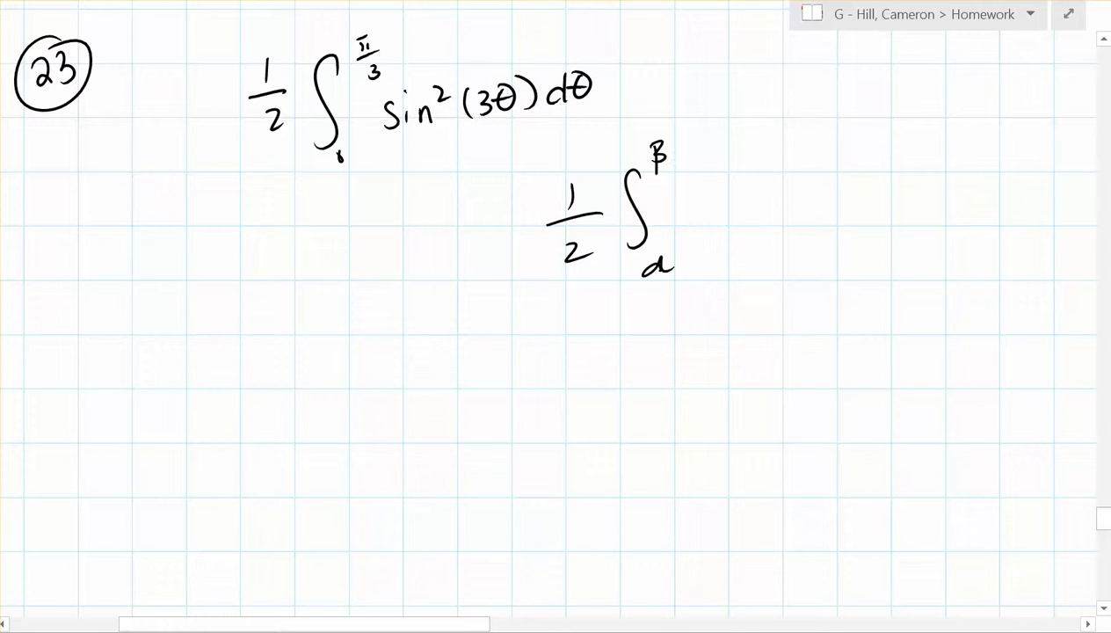
mouse_move(691, 201)
left_mouse_down()
mouse_move(692, 228)
mouse_move(701, 199)
left_mouse_up()
left_click_drag(710, 185, 761, 204)
left_click_drag(815, 211, 826, 215)
mouse_move(852, 186)
left_mouse_down()
mouse_move(846, 195)
mouse_move(857, 186)
left_mouse_up()
left_click_drag(845, 191, 884, 186)
Step: Underline sin²(3θ) in the integral and write r = sin(3θ) below the general formula
left_click_drag(390, 151, 528, 119)
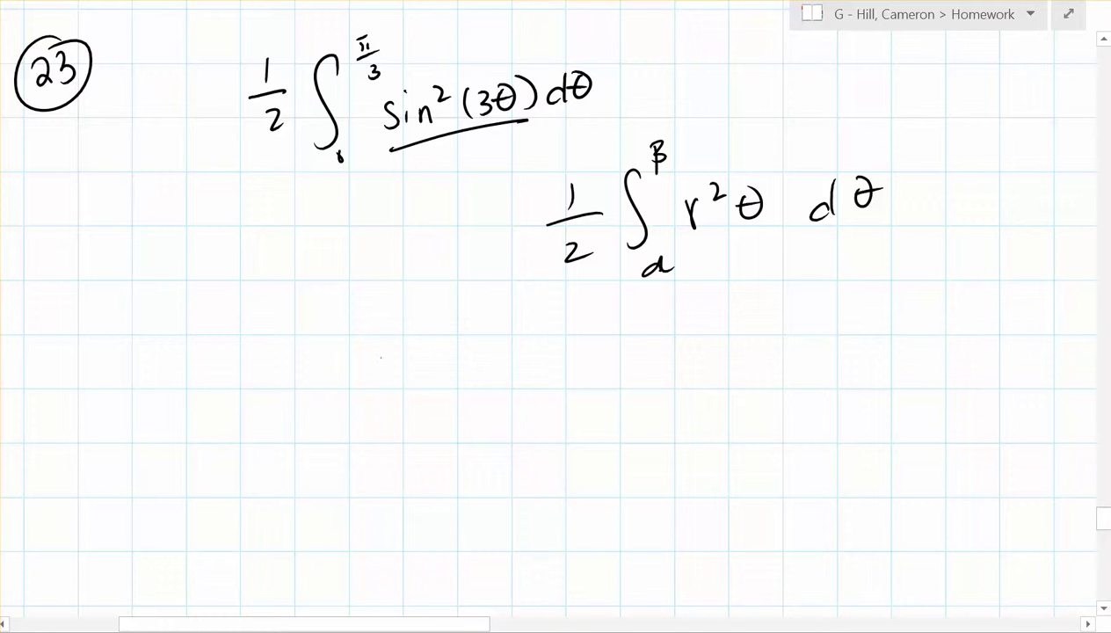
left_click_drag(381, 355, 381, 387)
mouse_move(381, 364)
left_mouse_down()
mouse_move(391, 352)
mouse_move(405, 360)
left_mouse_up()
mouse_move(395, 371)
left_mouse_down()
mouse_move(432, 384)
mouse_move(499, 381)
left_mouse_up()
left_click_drag(524, 342, 522, 380)
mouse_move(531, 349)
left_mouse_down()
mouse_move(547, 360)
mouse_move(533, 375)
left_mouse_up()
mouse_move(580, 347)
left_mouse_down()
mouse_move(567, 373)
mouse_move(580, 348)
left_mouse_up()
mouse_move(557, 358)
left_mouse_down()
mouse_move(586, 355)
mouse_move(603, 374)
left_mouse_up()
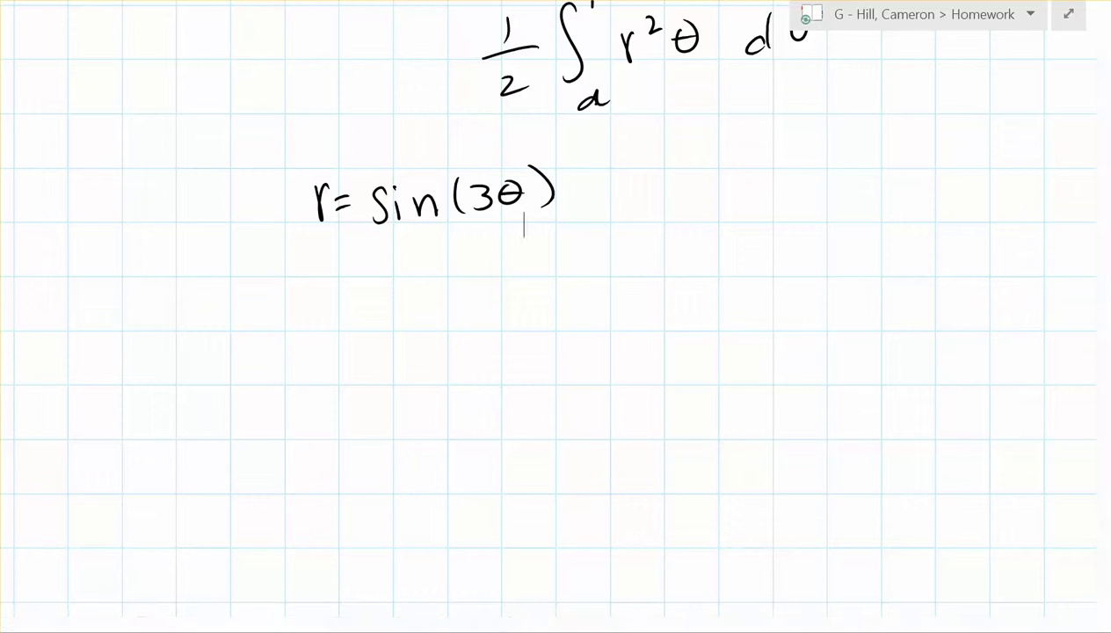
Step: Paste the copied handwritten table of θ and r values below the equation r = sin(3θ) and deselect it
right_click(710, 283)
left_click(735, 322)
right_click(736, 323)
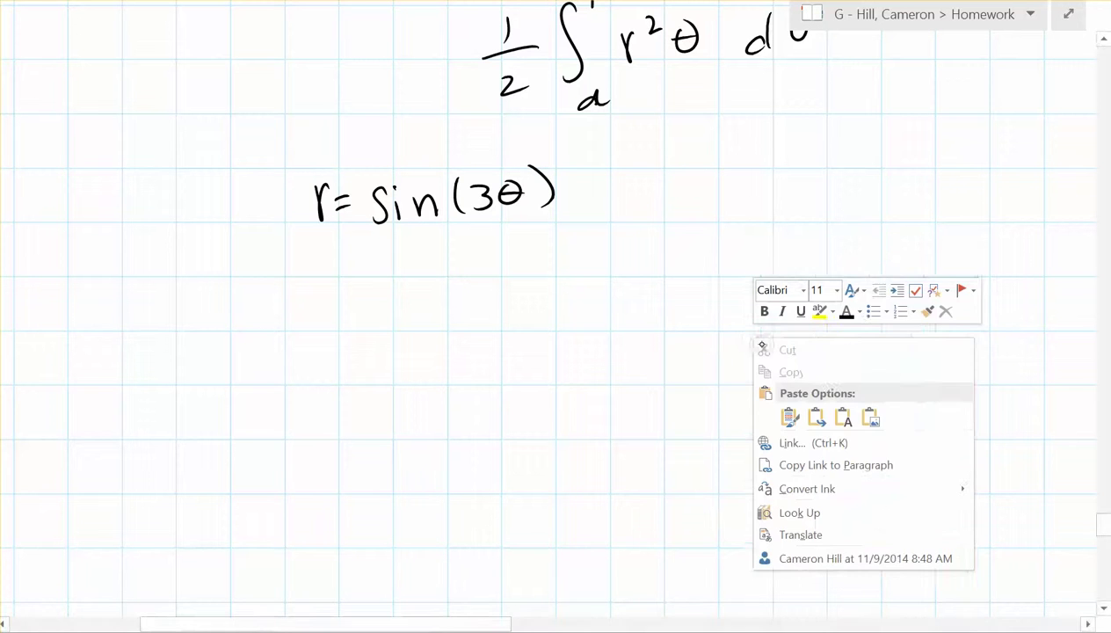
left_click(789, 418)
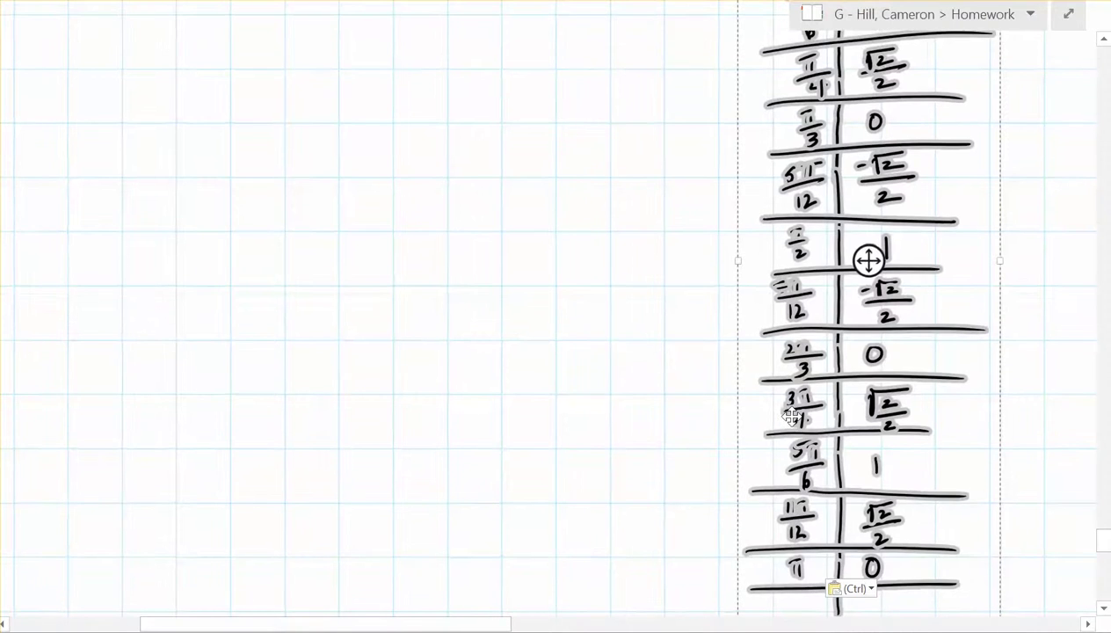
left_click(583, 399)
Step: Review the pasted θ and r table and the polar grid below it
scroll(543, 402, "down", 4)
scroll(543, 401, "up", 2)
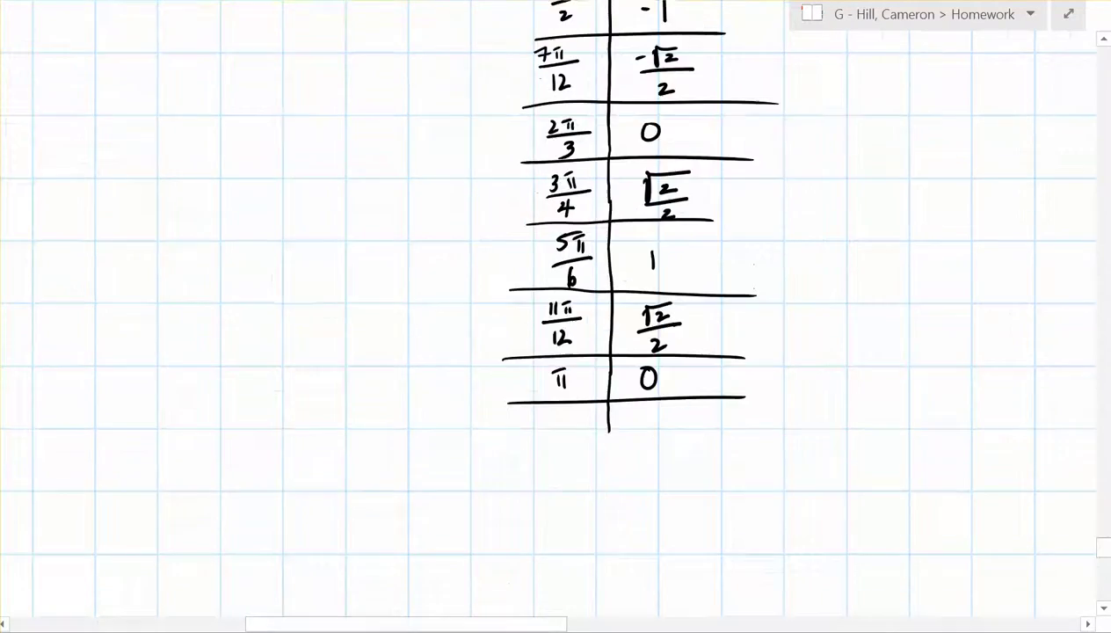
scroll(555, 316, "left", 3)
scroll(555, 316, "up", 1)
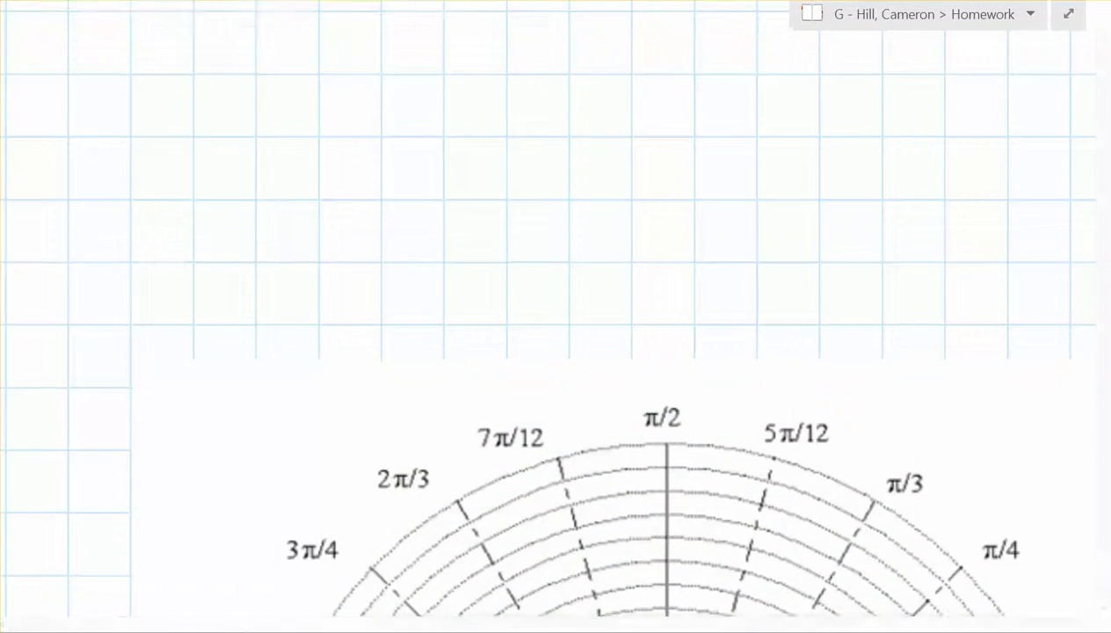
scroll(555, 316, "down", 5)
scroll(556, 317, "down", 4)
scroll(555, 317, "down", 2)
scroll(525, 361, "up", 5)
scroll(555, 316, "left", 2)
scroll(555, 316, "up", 2)
scroll(555, 316, "down", 2)
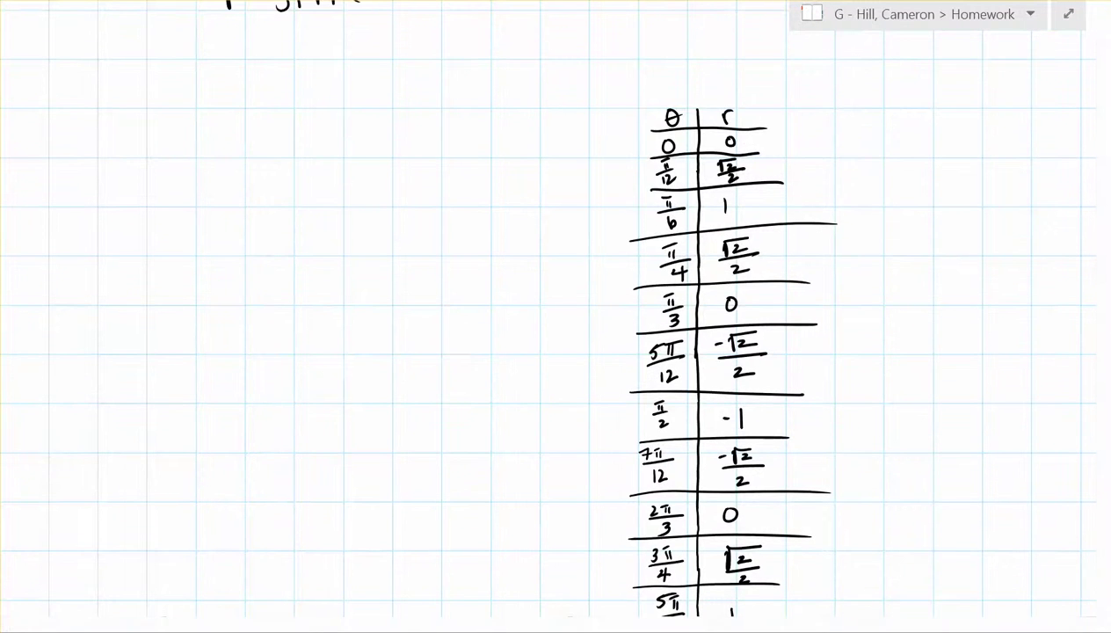
scroll(555, 316, "down", 5)
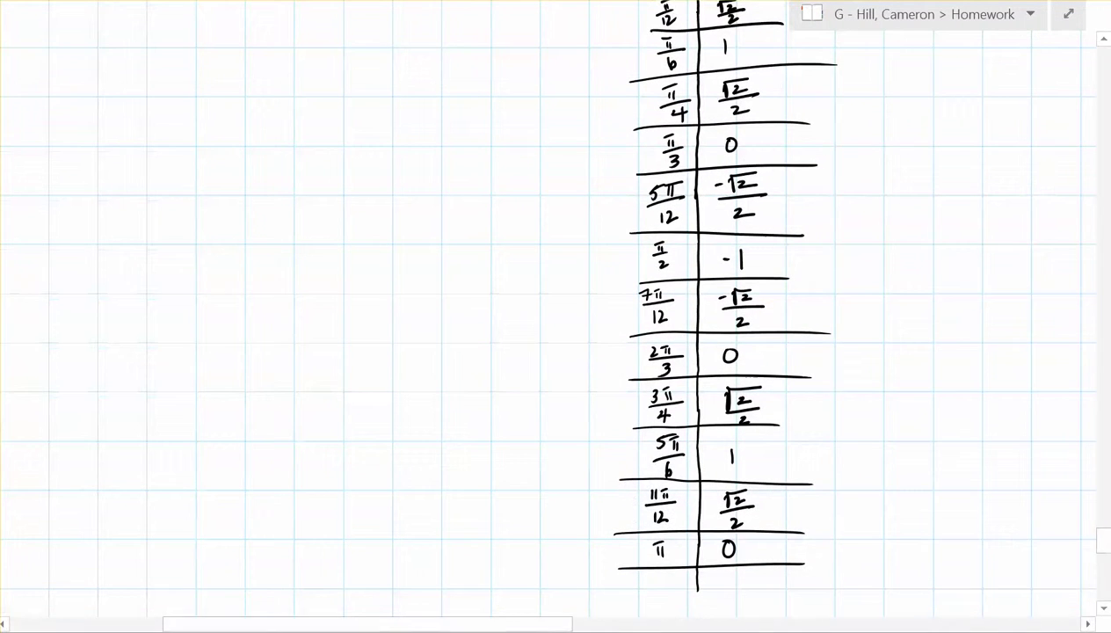
Step: Write √2/2 ≈ .707 in magenta beside the table of values
mouse_move(376, 360)
left_mouse_down()
mouse_move(415, 331)
mouse_move(420, 359)
left_mouse_up()
left_click_drag(379, 398, 433, 370)
left_click_drag(401, 397, 422, 412)
mouse_move(441, 363)
left_mouse_down()
mouse_move(489, 372)
mouse_move(504, 341)
mouse_move(524, 360)
left_mouse_up()
Step: Mark the table's first point, r = 0 at θ = 0, in magenta at the pole of the polar grid
scroll(883, 371, "down", 10)
scroll(548, 317, "down", 1)
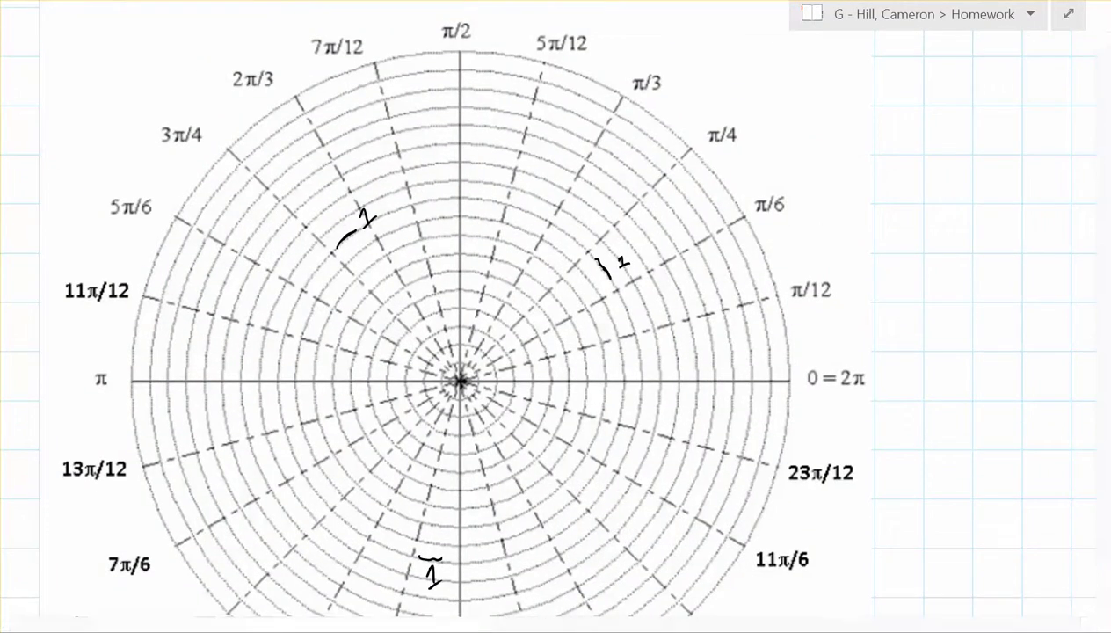
scroll(549, 316, "up", 10)
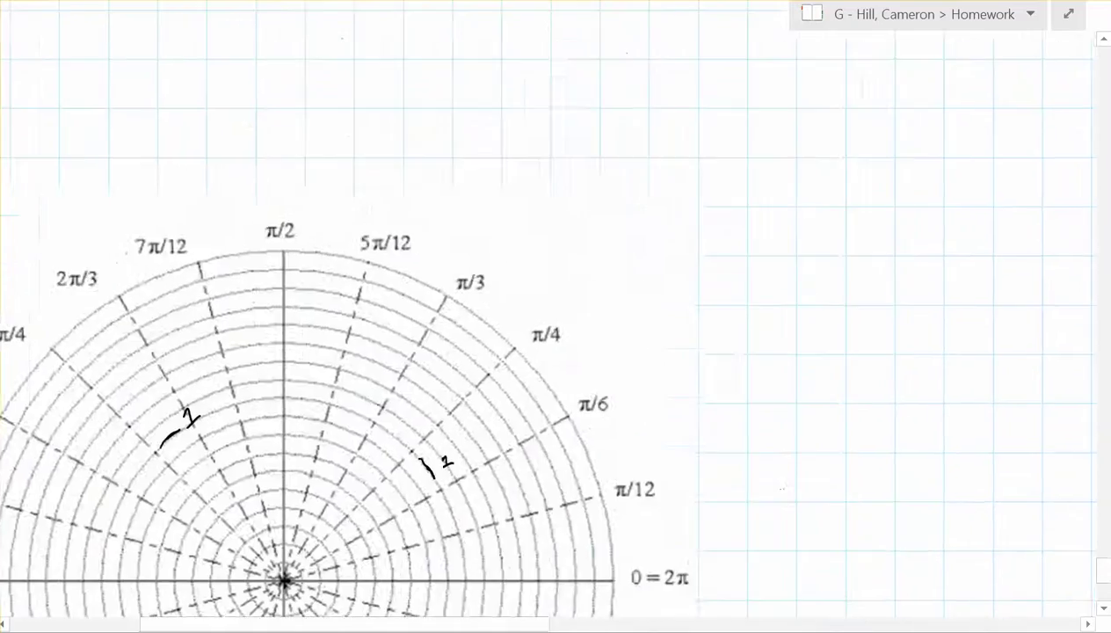
scroll(548, 316, "down", 10)
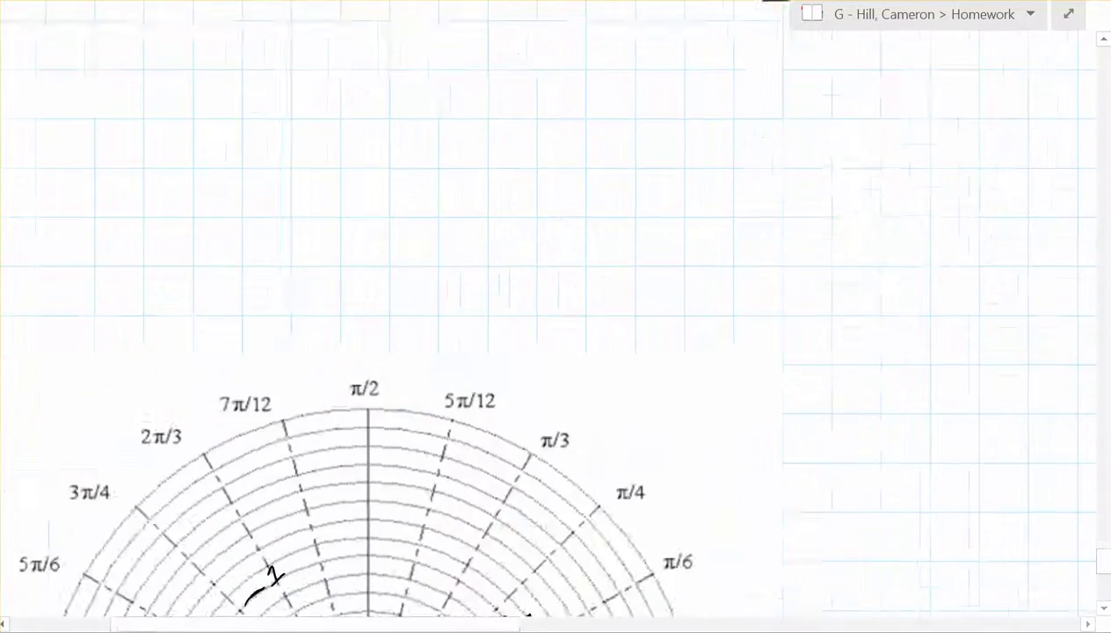
scroll(391, 317, "down", 3)
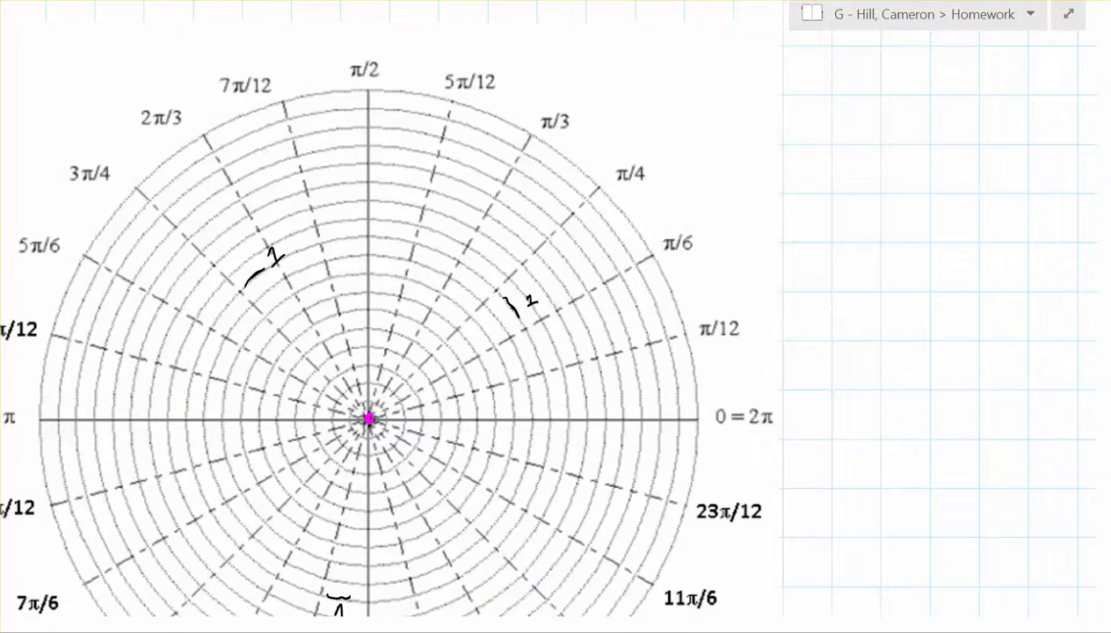
Step: Plot the points r = √2/2 at π/12 and r = 1 at π/6 on the polar grid
scroll(659, 521, "up", 2, "ctrl")
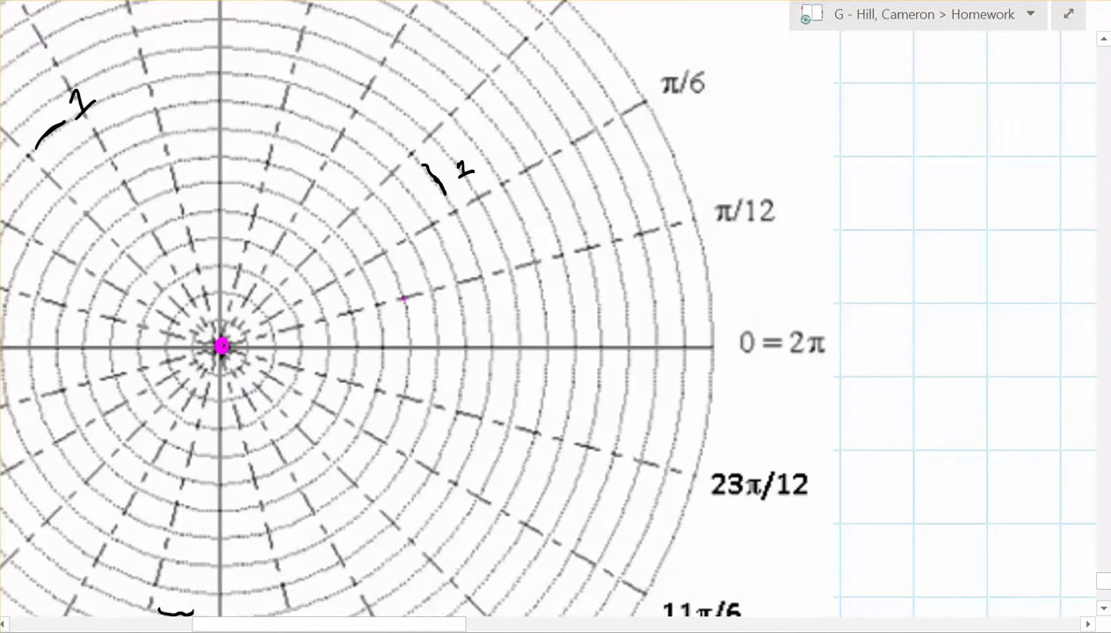
scroll(405, 298, "up", 15)
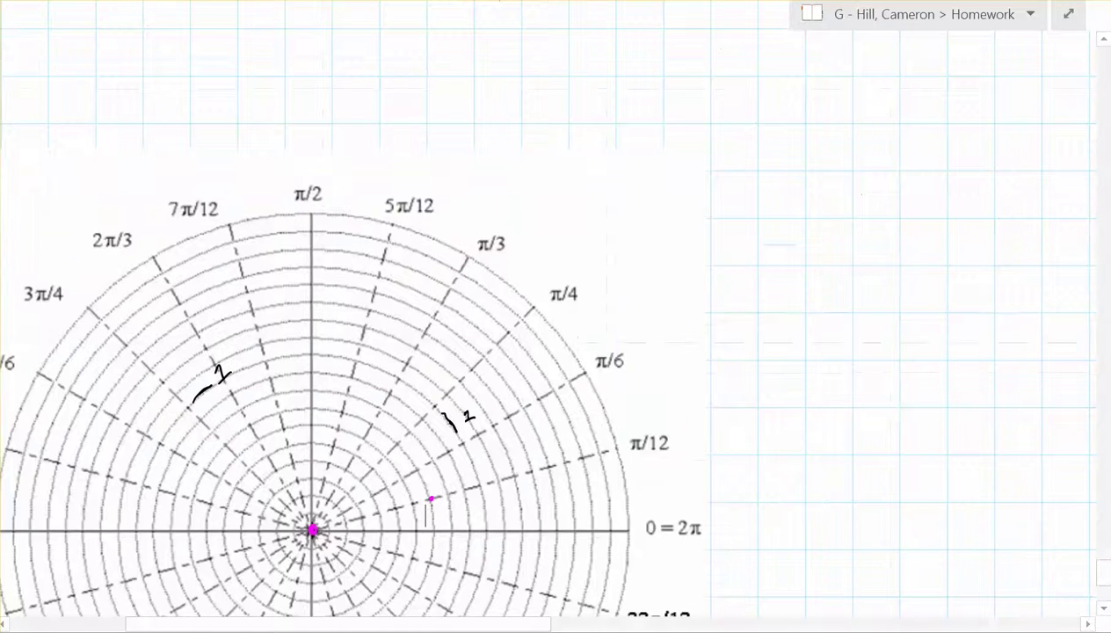
scroll(405, 298, "down", 1)
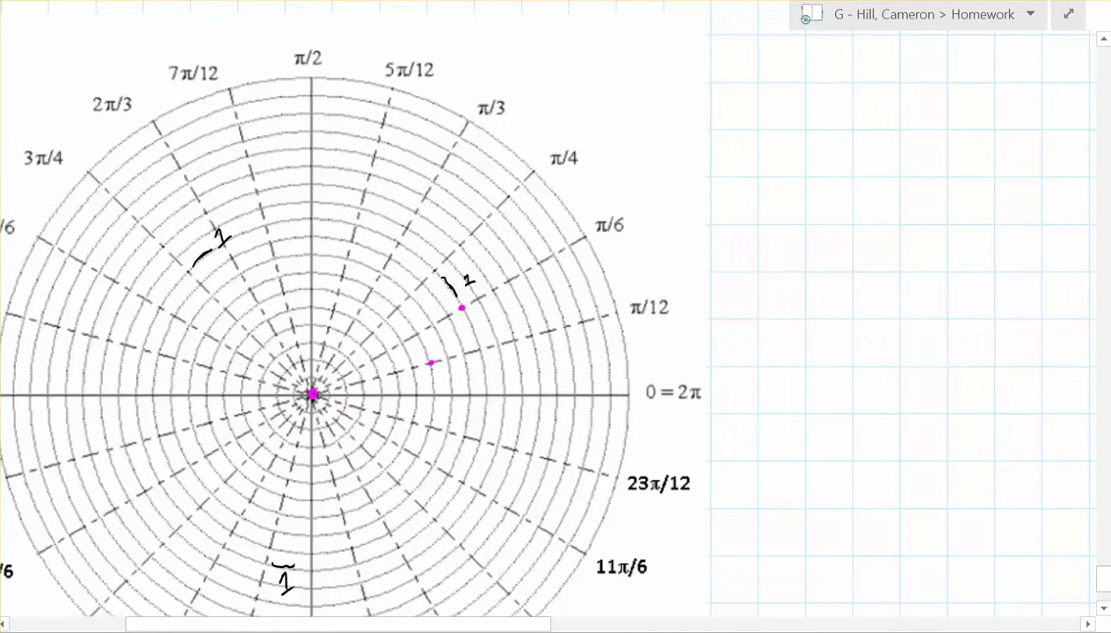
Step: Plot the points r = √2/2 at π/4 and r = -√2/2 at 5π/12, placing the negative one on the 17π/12 ray
scroll(405, 298, "up", 14)
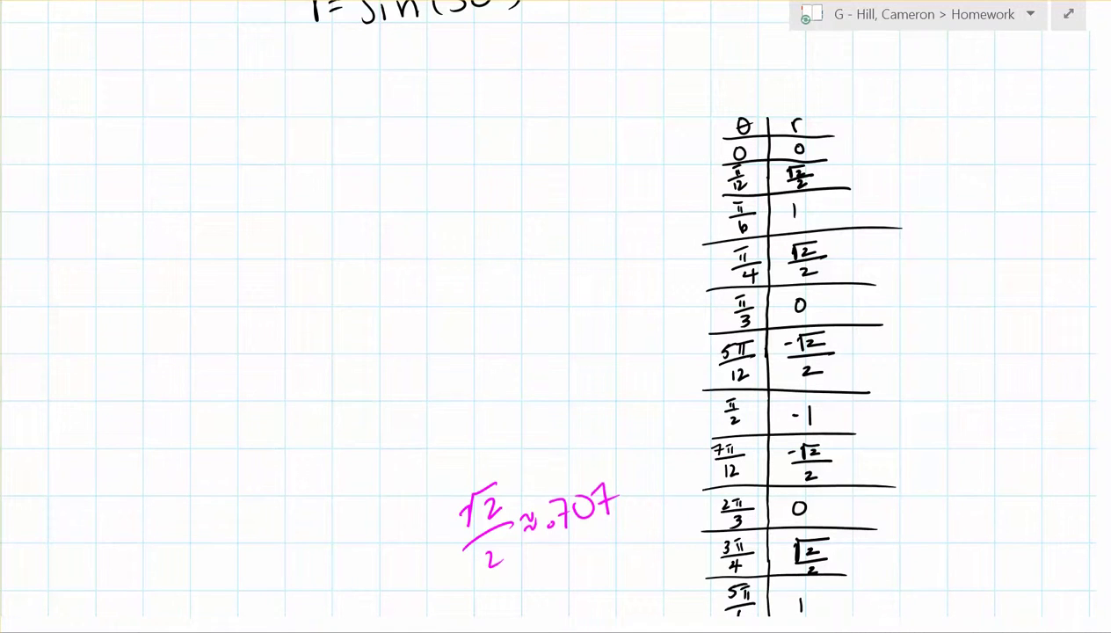
scroll(548, 312, "down", 15)
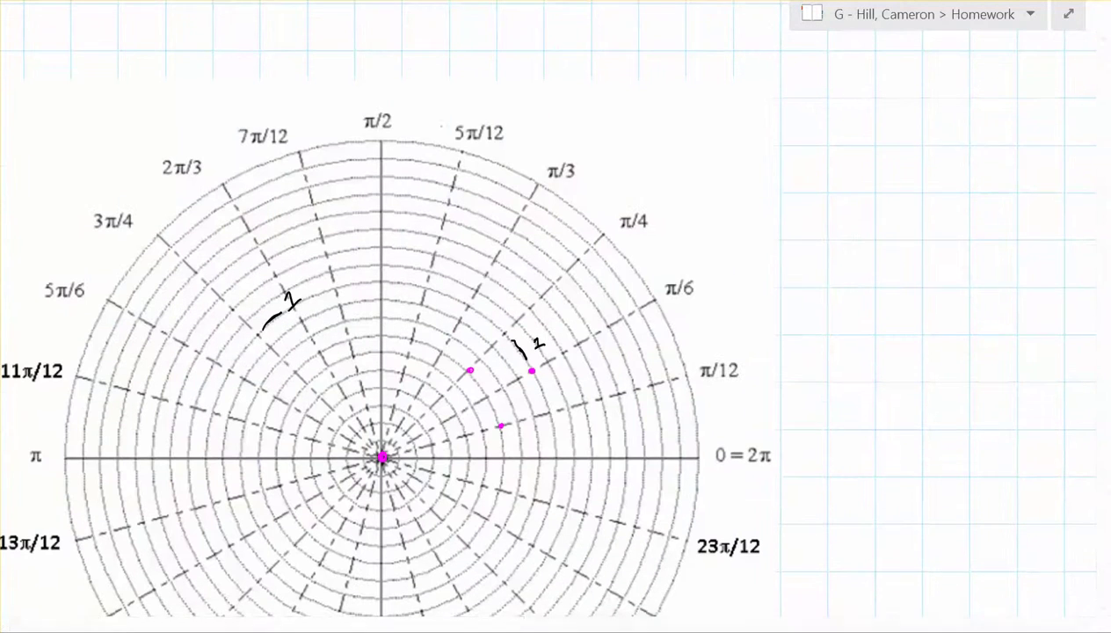
mouse_move(421, 294)
left_mouse_down()
mouse_move(402, 362)
mouse_move(395, 357)
mouse_move(422, 360)
left_mouse_up()
left_click(424, 315)
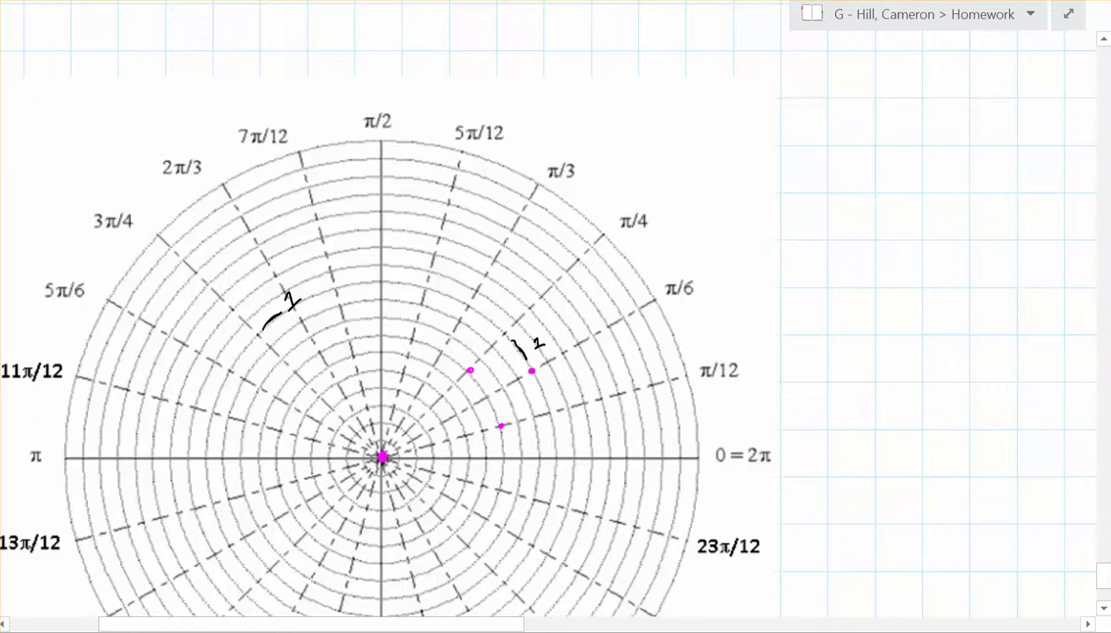
scroll(422, 316, "down", 5)
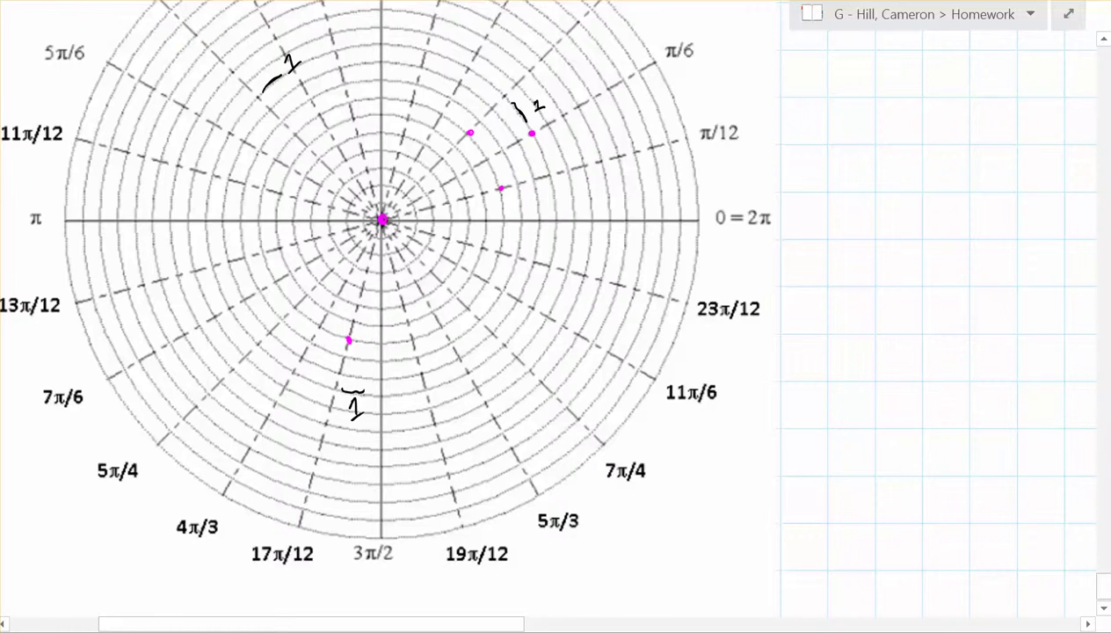
Step: Plot r = -1 for π/2 on the 3π/2 axis and r = -√2/2 for 7π/12 on the 19π/12 ray
scroll(555, 317, "up", 15)
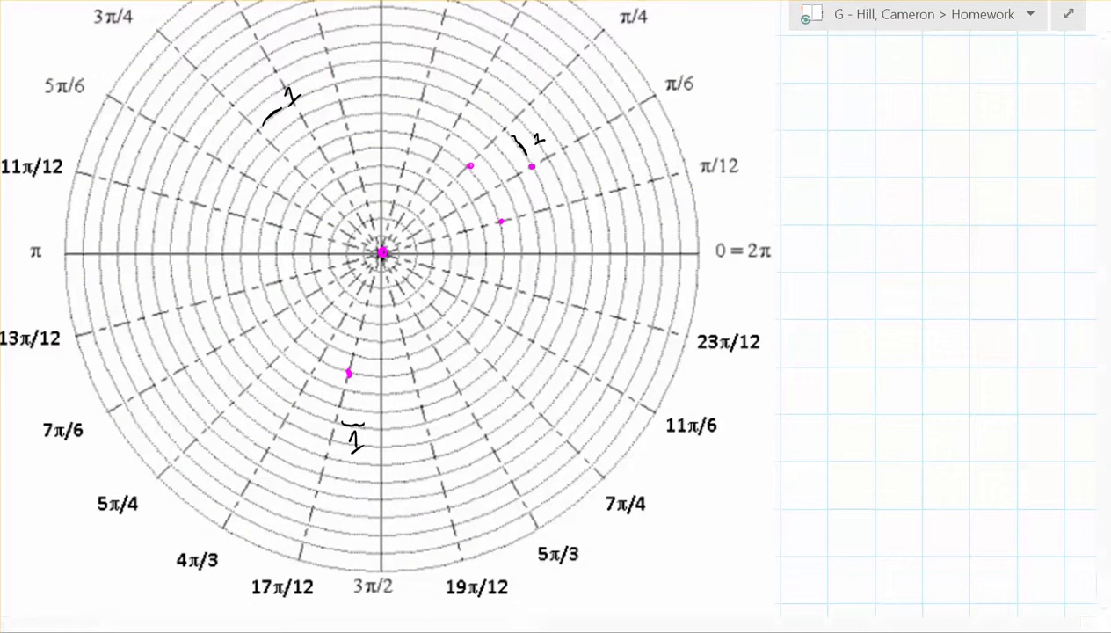
left_click(381, 431)
scroll(642, 594, "up", 10)
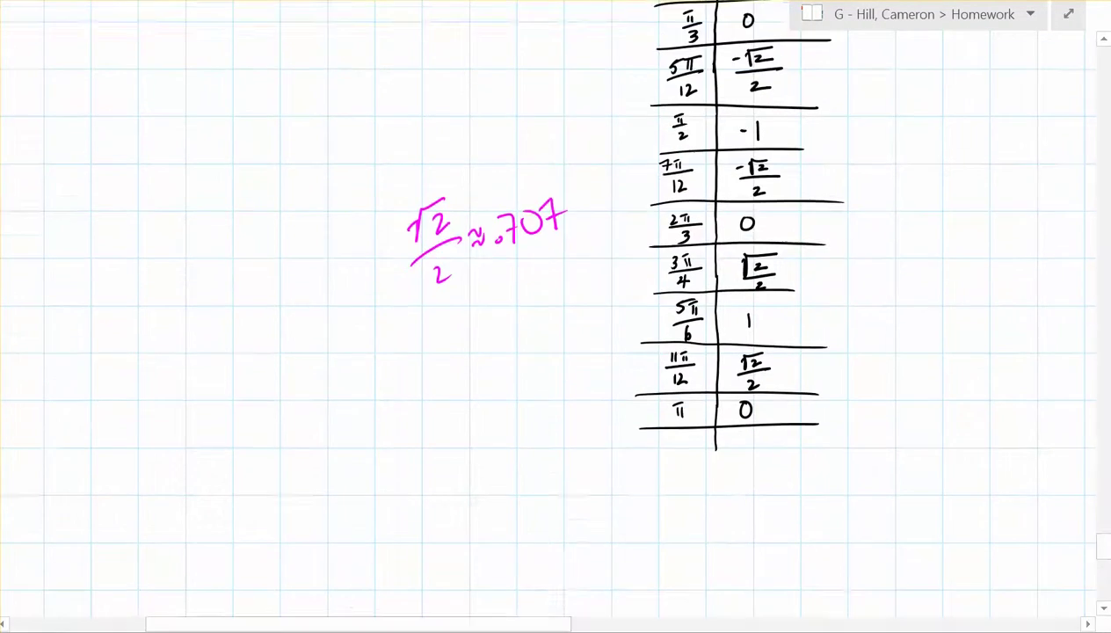
scroll(748, 232, "left", 1)
left_click_drag(749, 232, 746, 133)
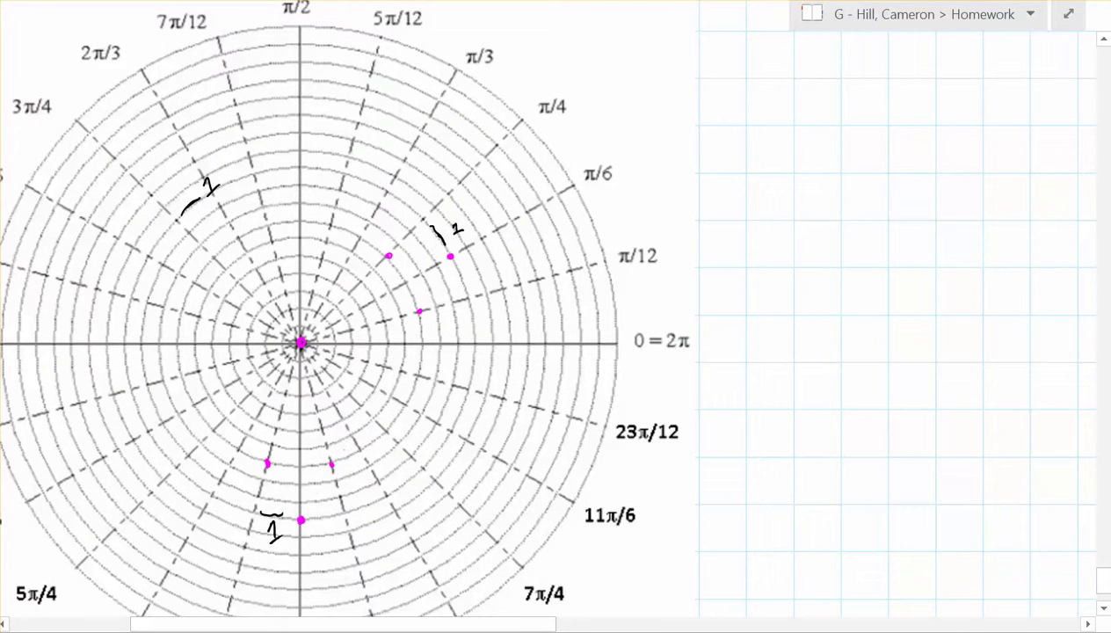
Step: Plot the points r = √2/2 at 3π/4 and r = 1 at 5π/6 on the polar grid
scroll(556, 316, "up", 10)
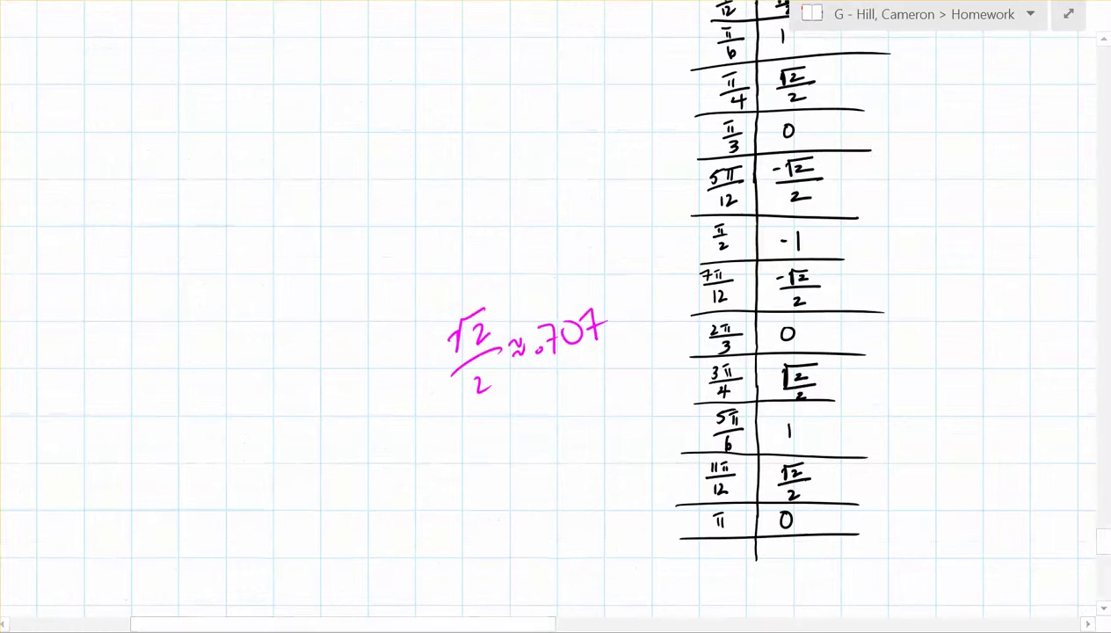
scroll(555, 316, "up", 1)
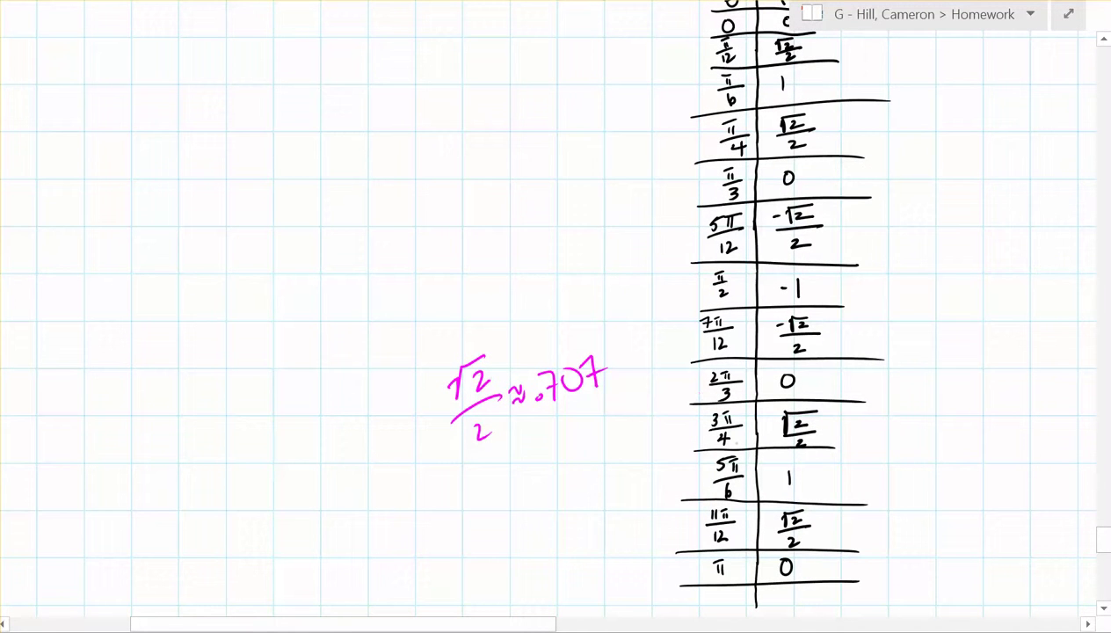
scroll(555, 317, "down", 10)
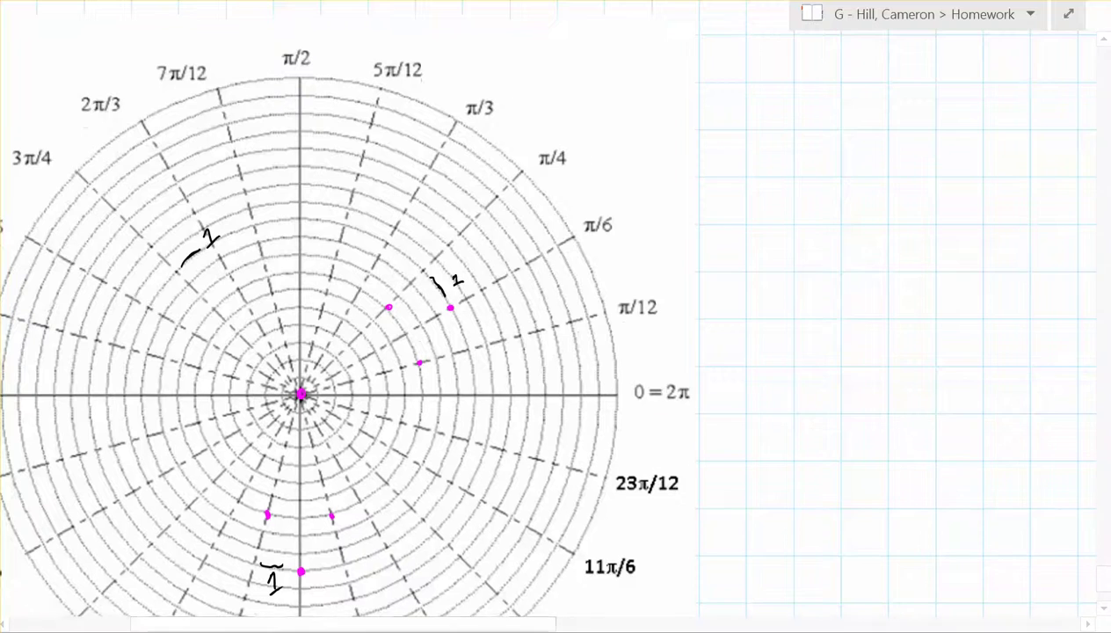
scroll(556, 316, "left", 1)
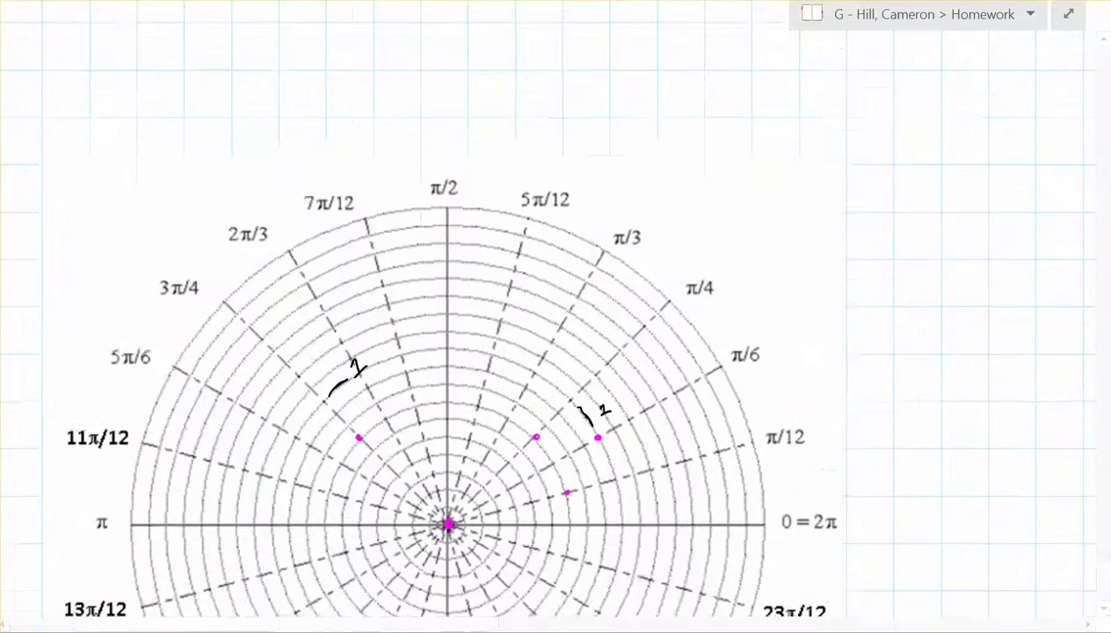
scroll(351, 379, "down", 2)
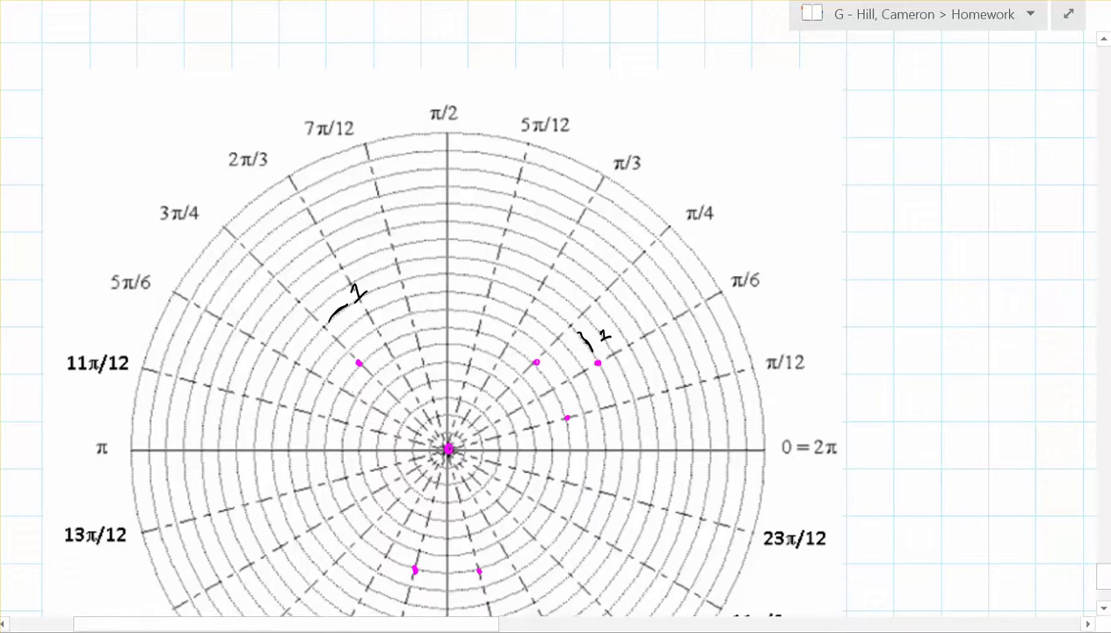
scroll(555, 316, "up", 10)
scroll(555, 316, "right", 4)
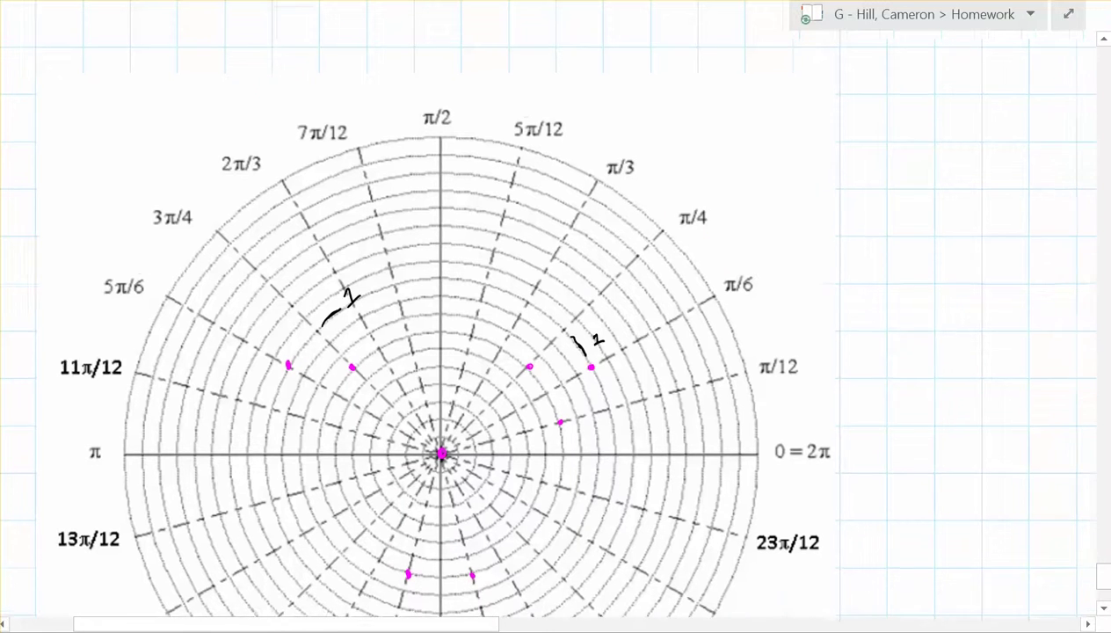
Step: Plot r = √2/2 at 11π/12 and draw the three-petal rose curve through the plotted points
scroll(556, 316, "left", 1)
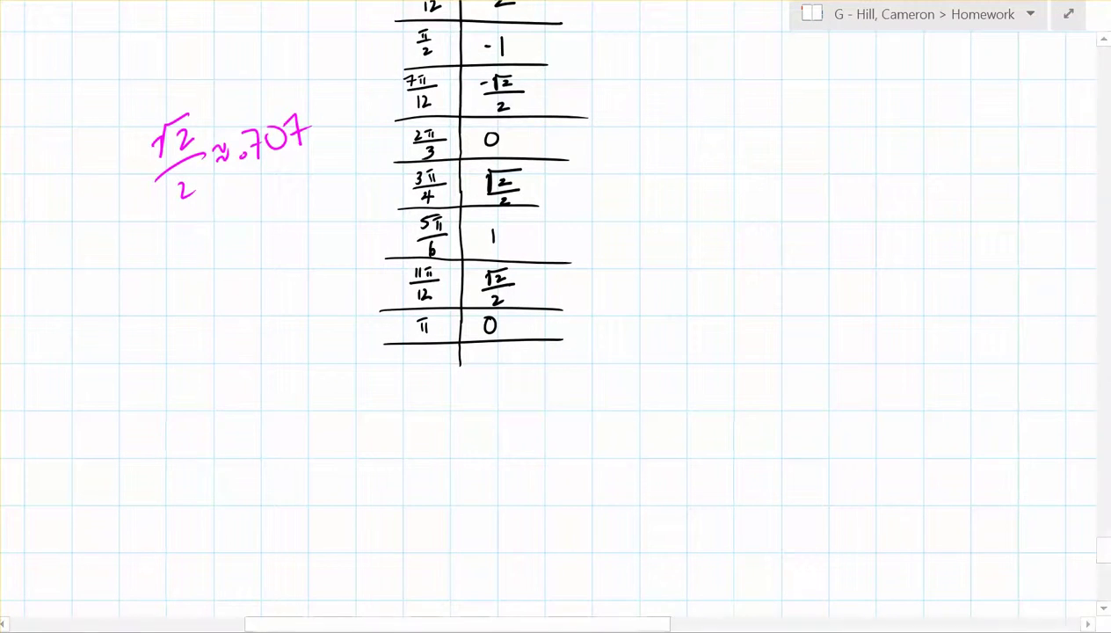
scroll(555, 316, "down", 2)
scroll(556, 316, "left", 2)
scroll(555, 316, "down", 8)
scroll(555, 316, "left", 4)
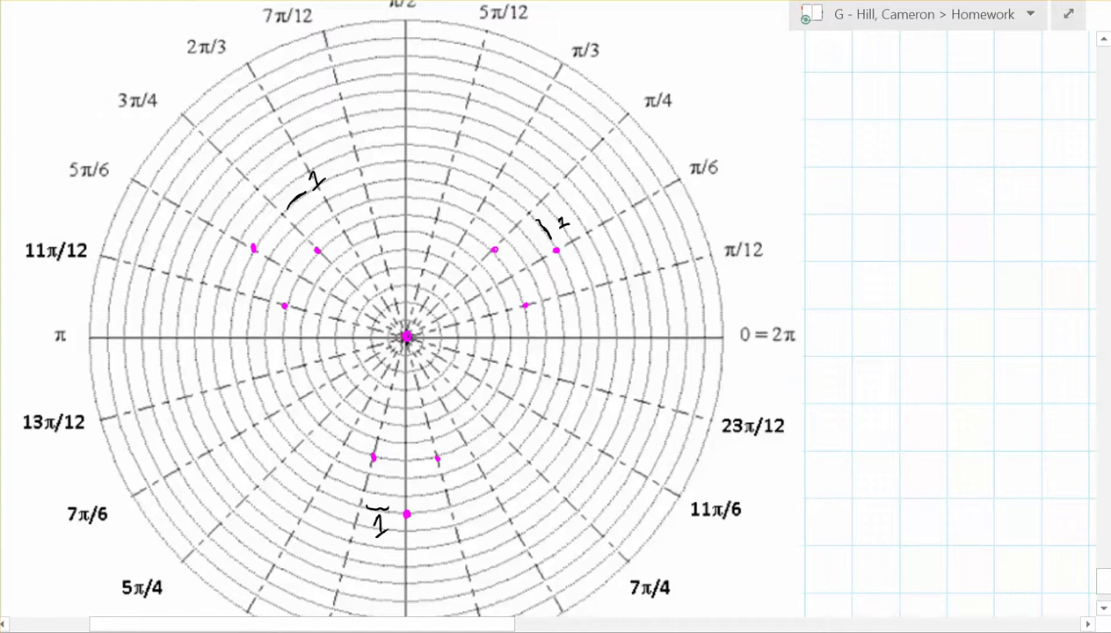
mouse_move(407, 334)
left_mouse_down()
mouse_move(524, 303)
mouse_move(555, 251)
mouse_move(493, 249)
mouse_move(456, 267)
mouse_move(406, 323)
mouse_move(374, 443)
mouse_move(373, 476)
mouse_move(392, 503)
mouse_move(413, 501)
mouse_move(431, 457)
mouse_move(406, 339)
mouse_move(329, 255)
mouse_move(253, 239)
mouse_move(271, 297)
mouse_move(406, 338)
left_mouse_up()
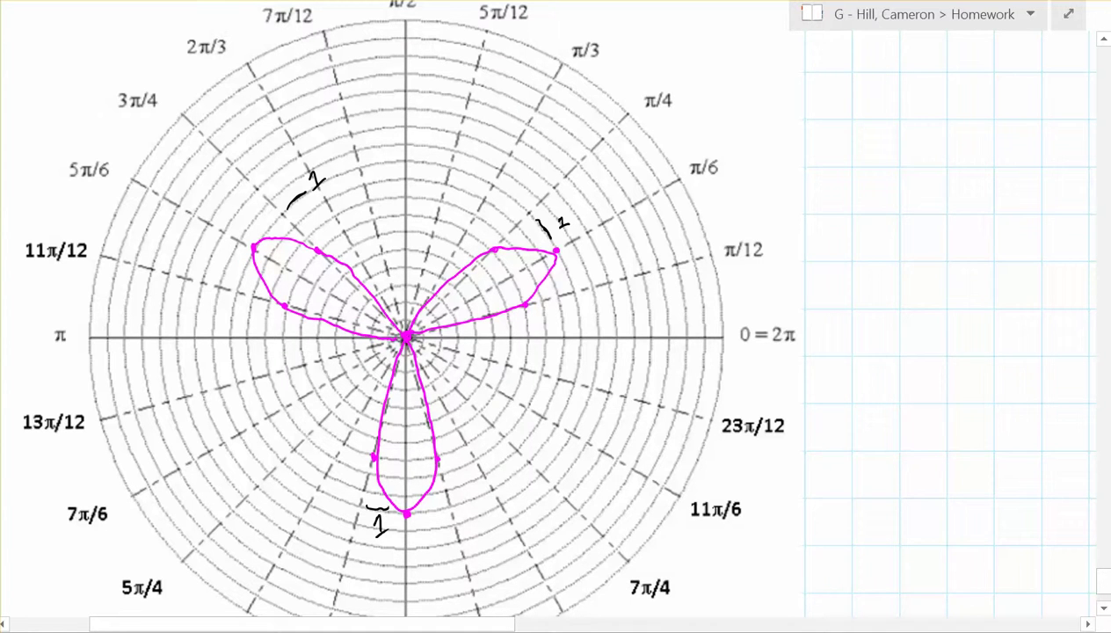
scroll(553, 325, "up", 15)
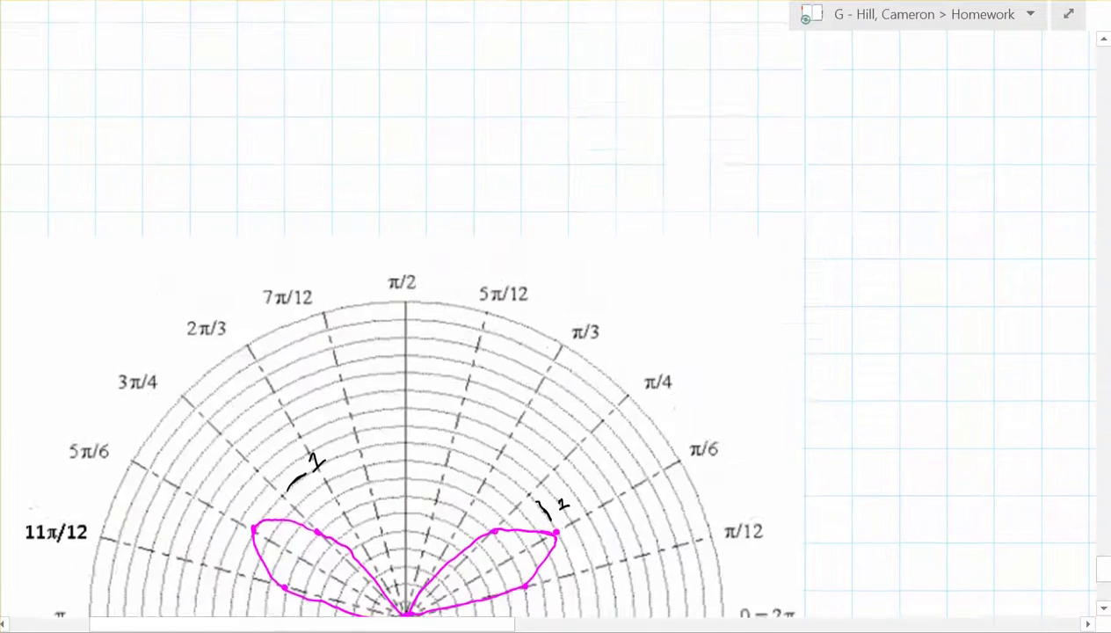
Step: Mark the lower and upper limits of the sin²(3θ) integral and brace the value-table rows from θ = 0 to π/3
scroll(554, 325, "up", 5)
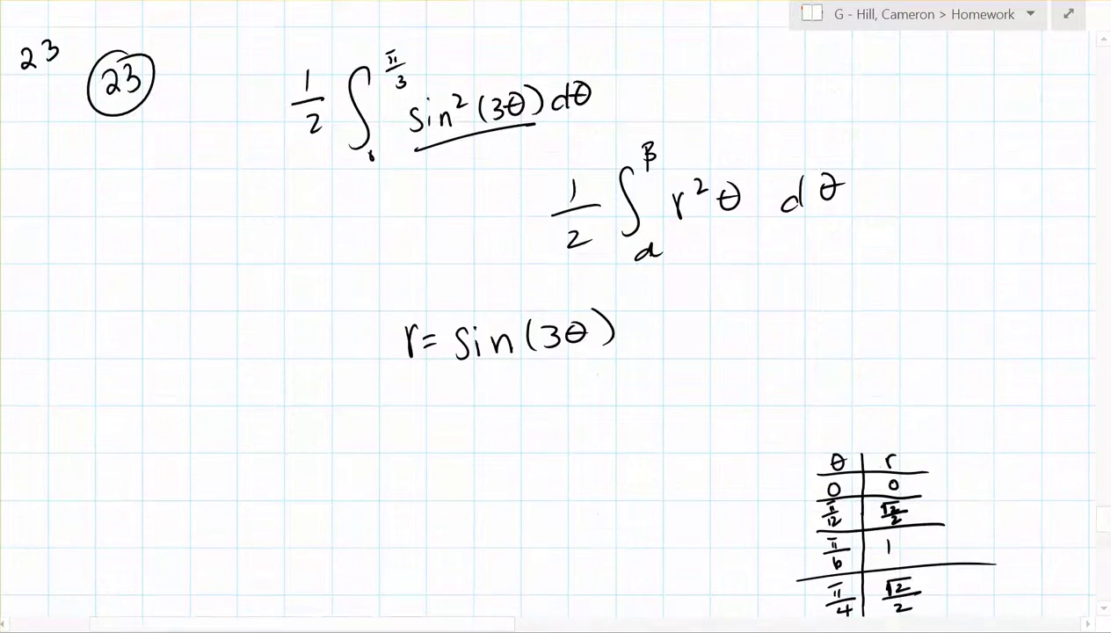
left_click_drag(371, 174, 360, 186)
left_click_drag(413, 86, 393, 106)
scroll(554, 325, "down", 5)
scroll(554, 325, "right", 5)
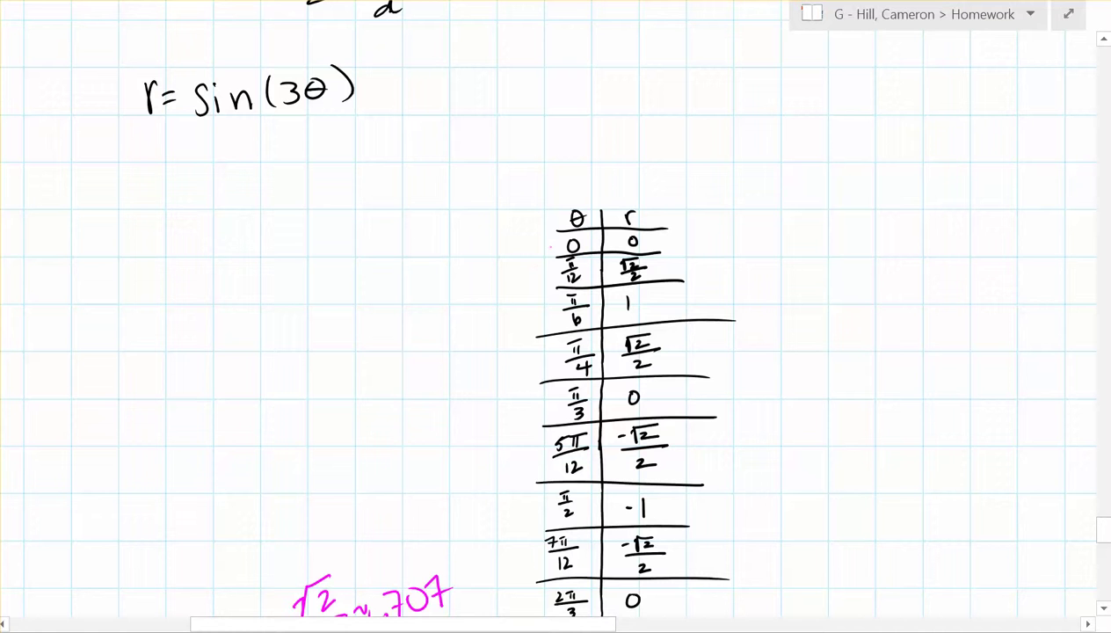
mouse_move(550, 233)
left_mouse_down()
mouse_move(525, 242)
mouse_move(522, 327)
mouse_move(526, 390)
mouse_move(552, 418)
left_mouse_up()
Step: Shade the first-quadrant petal of the rose curve in yellow as the area from θ = 0 to π/3
scroll(553, 325, "down", 2)
scroll(554, 325, "left", 1)
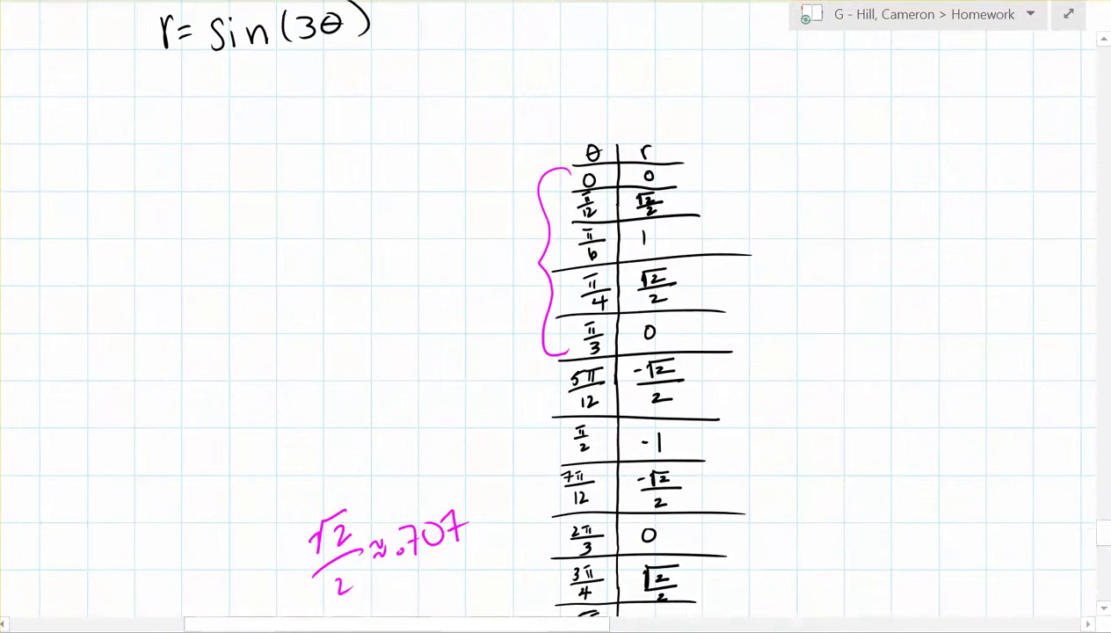
scroll(553, 325, "down", 20)
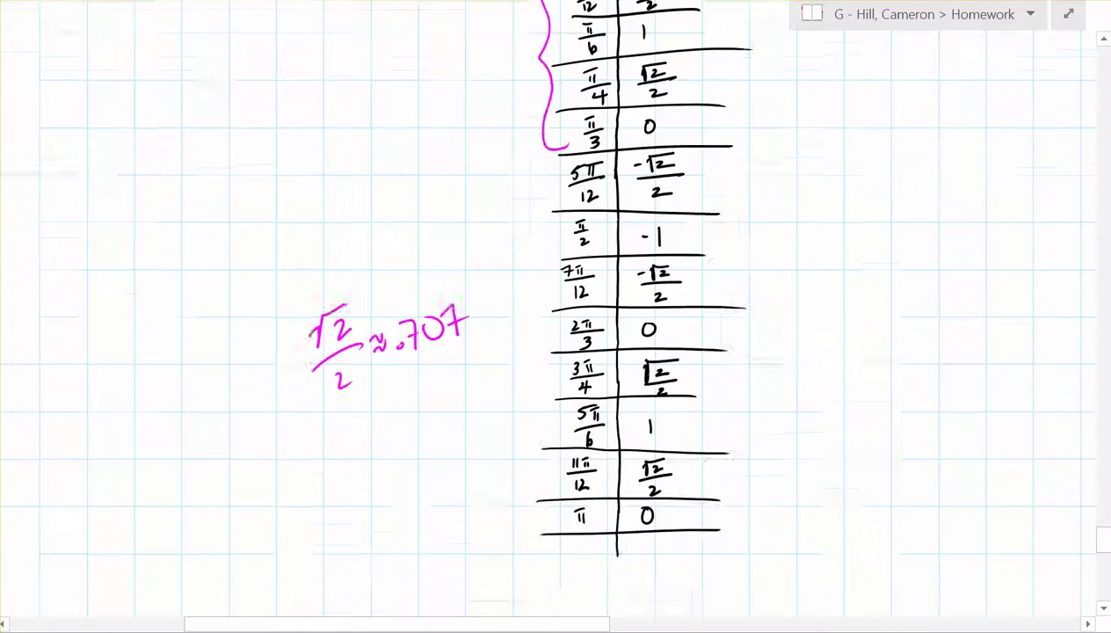
scroll(553, 325, "down", 2)
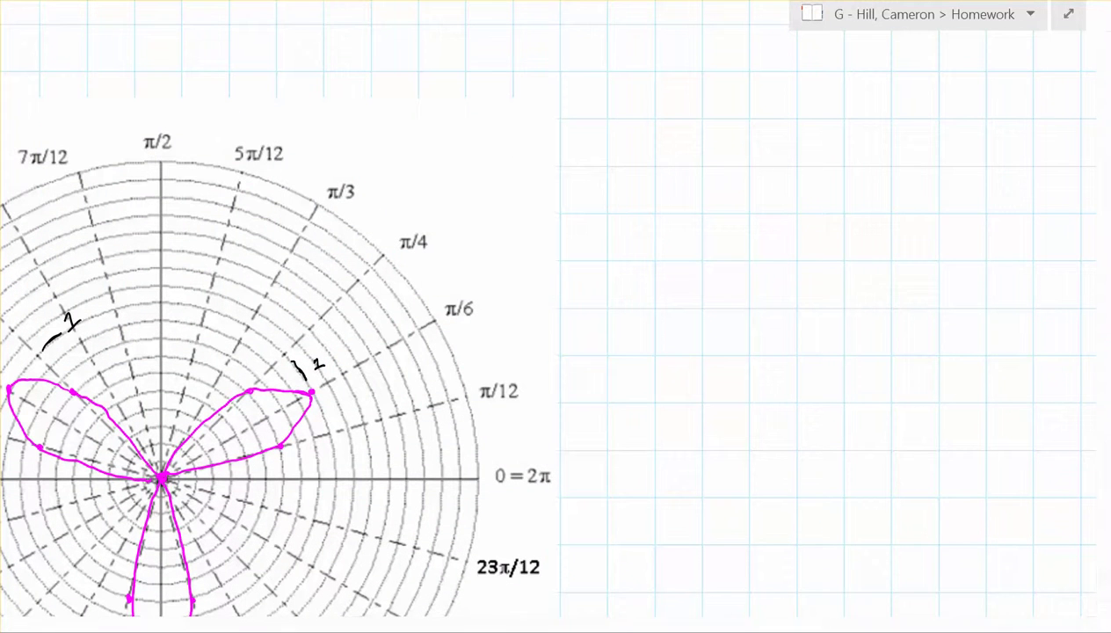
mouse_move(177, 461)
left_mouse_down()
mouse_move(202, 427)
mouse_move(271, 390)
mouse_move(297, 396)
left_mouse_up()
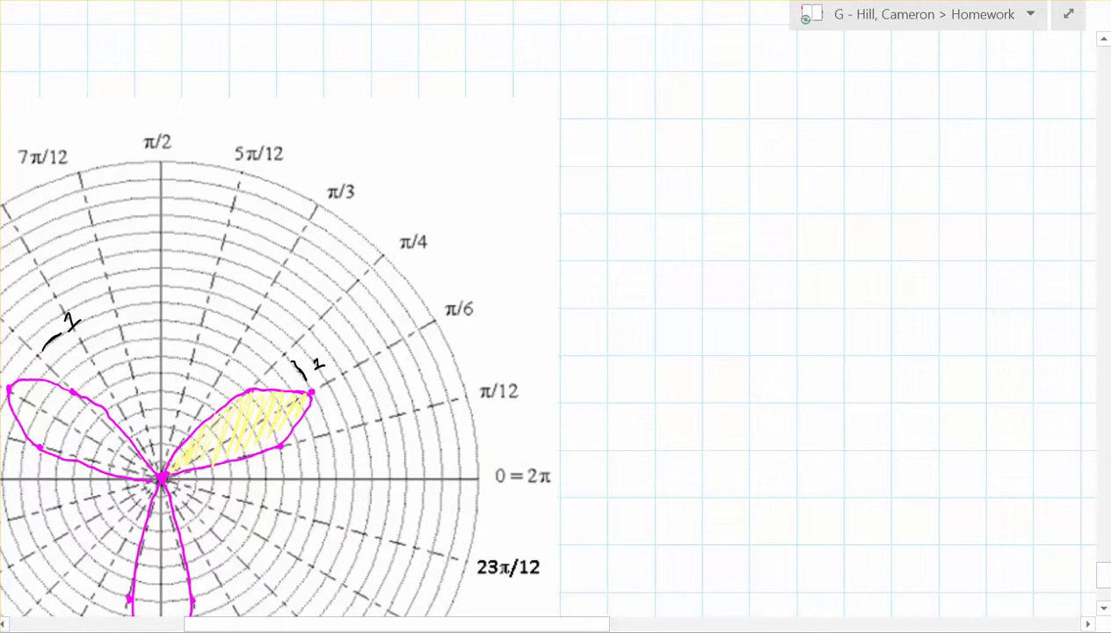